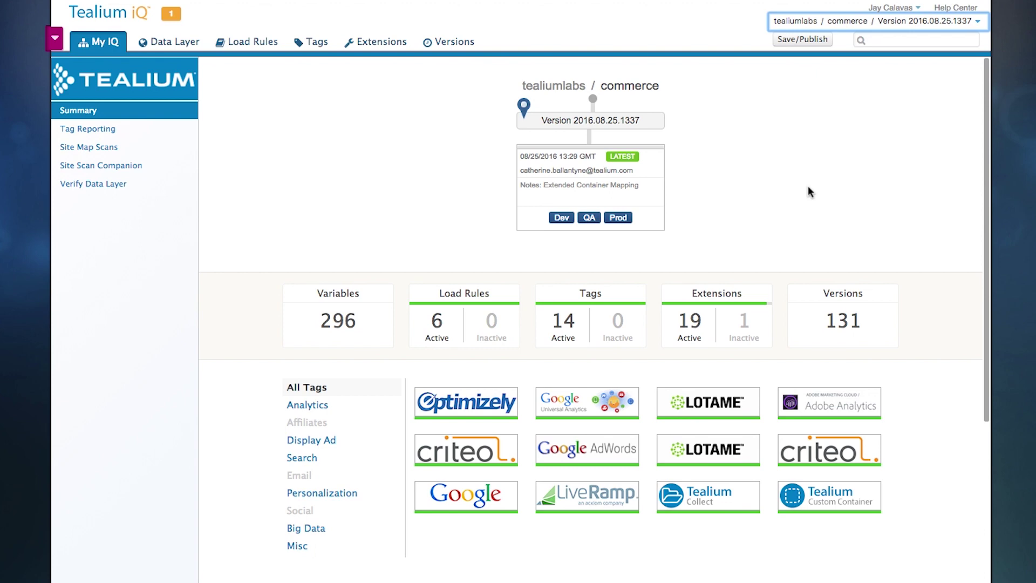
# Review the account/profile switcher and the available profiles without changing the profile.
pyautogui.click(979, 22)
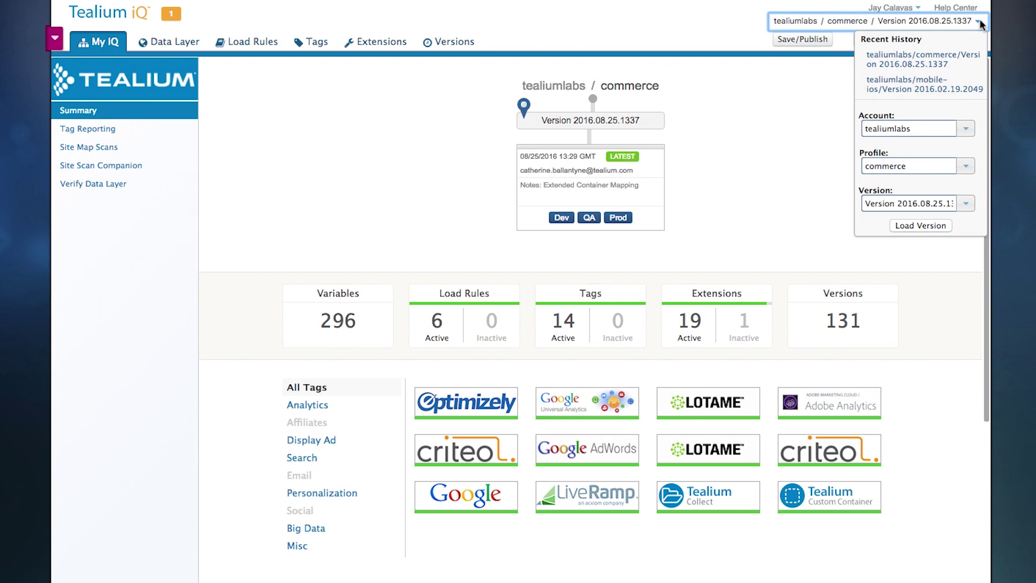
pyautogui.click(966, 167)
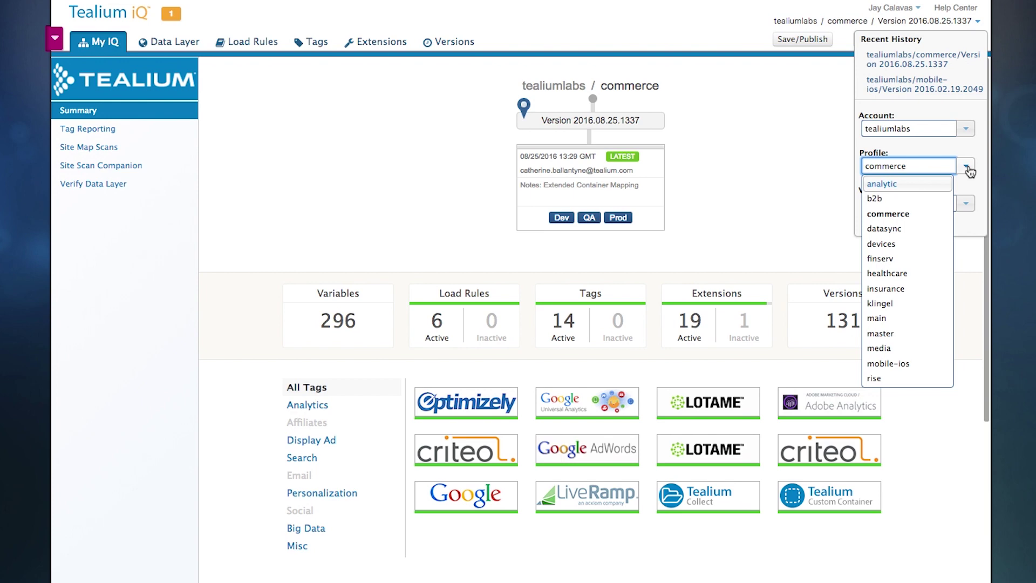
pyautogui.click(970, 171)
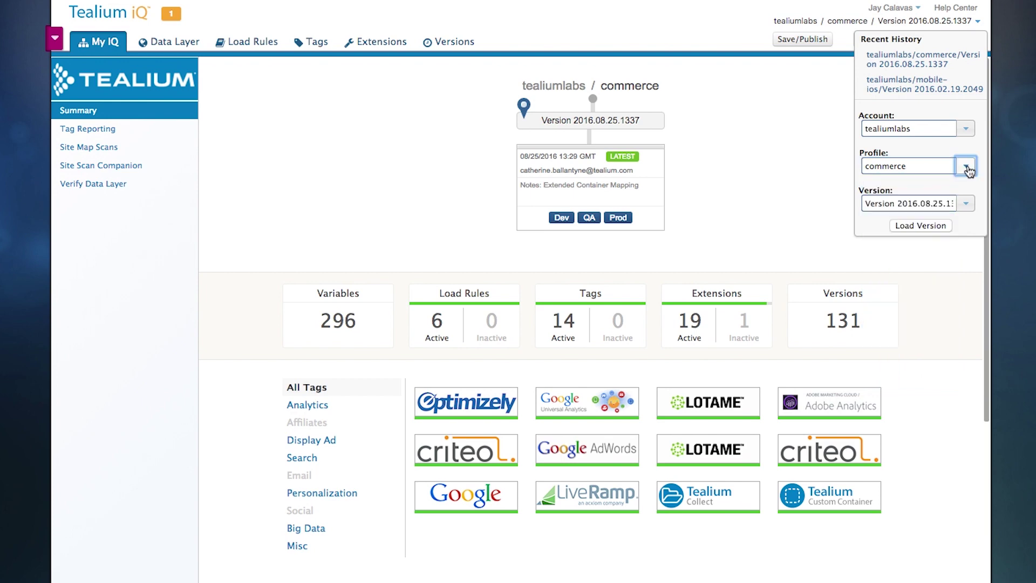
pyautogui.click(756, 103)
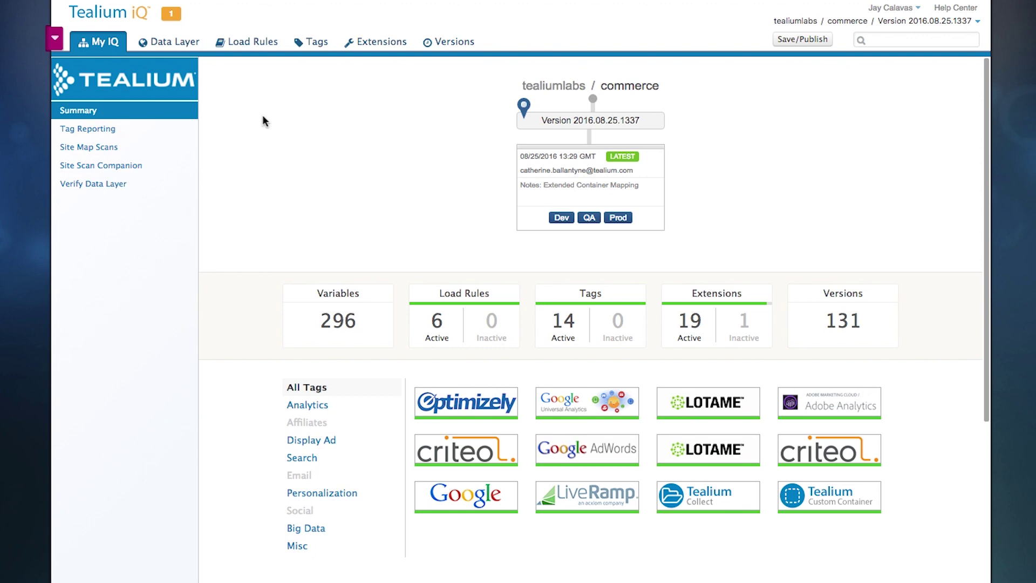
# Filter Data Layer to UDO Variables and browse the Customer, Site Search, E-Commerce and Publishing bundles.
pyautogui.click(186, 47)
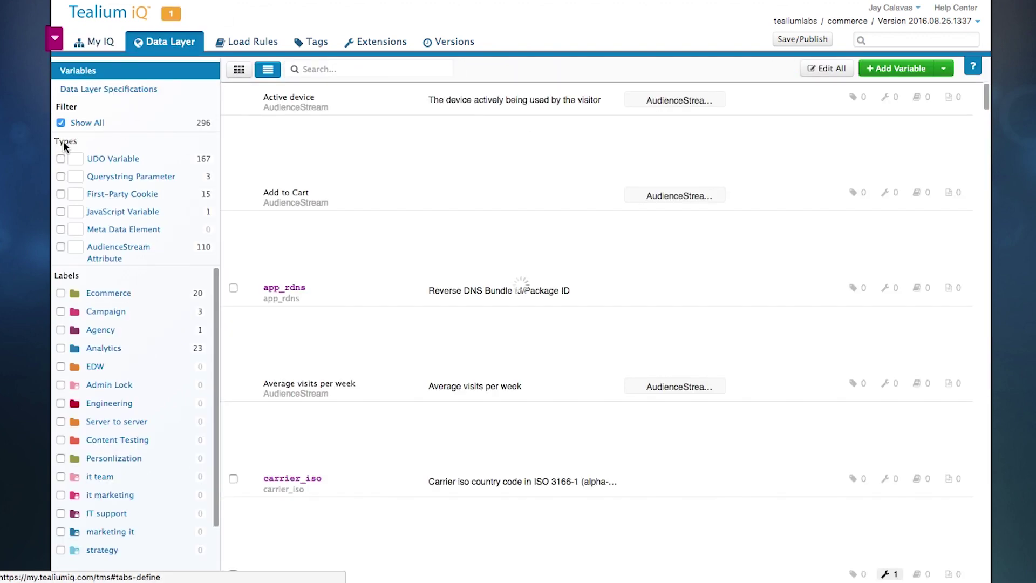
pyautogui.click(60, 158)
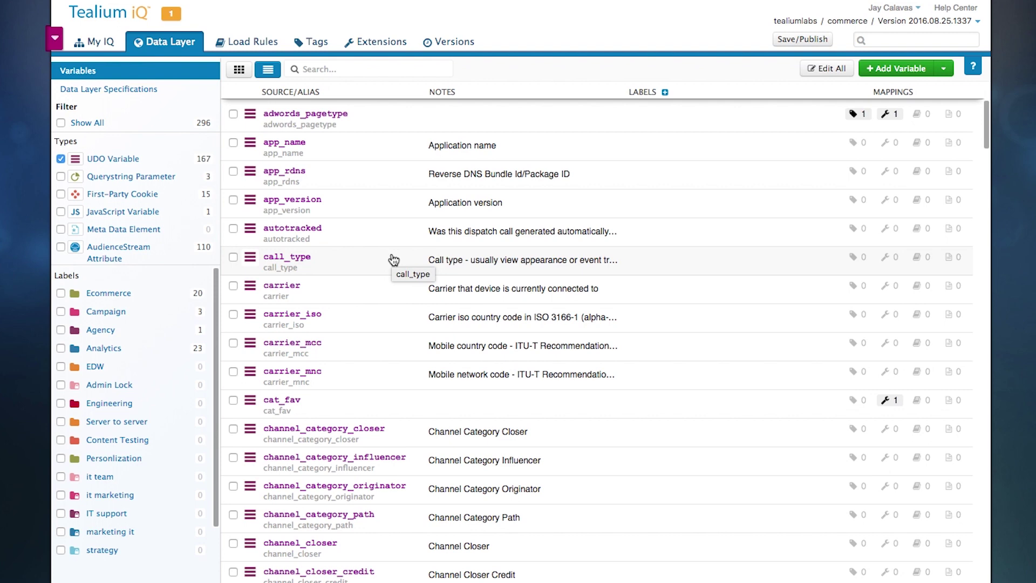
pyautogui.click(945, 75)
pyautogui.click(947, 110)
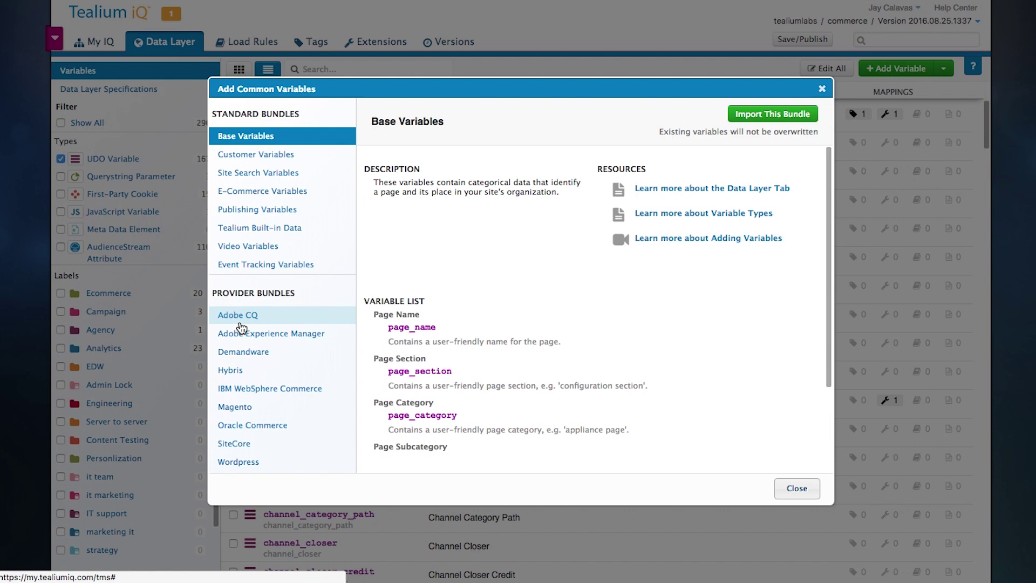
pyautogui.click(270, 152)
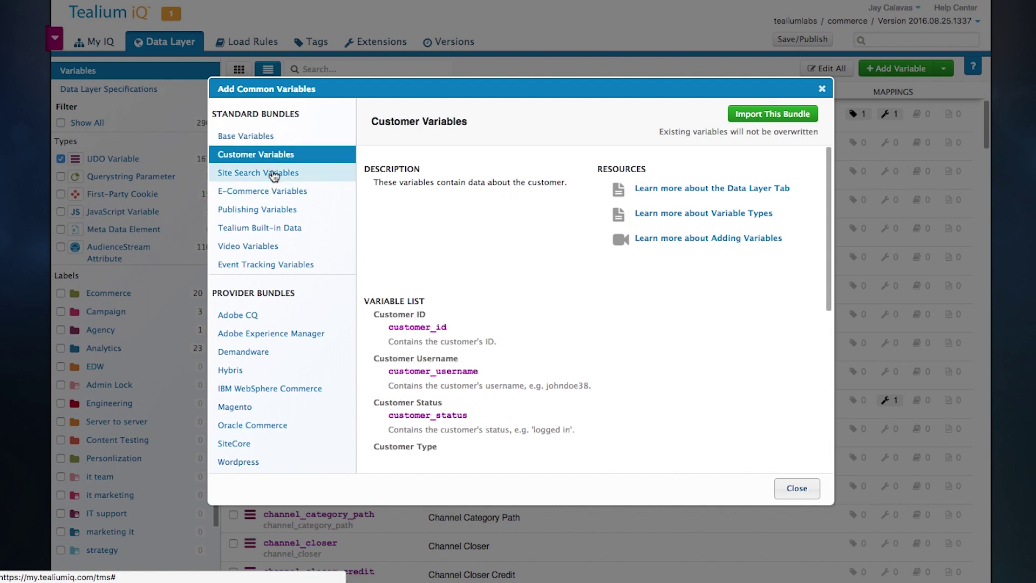
pyautogui.click(274, 175)
pyautogui.click(270, 192)
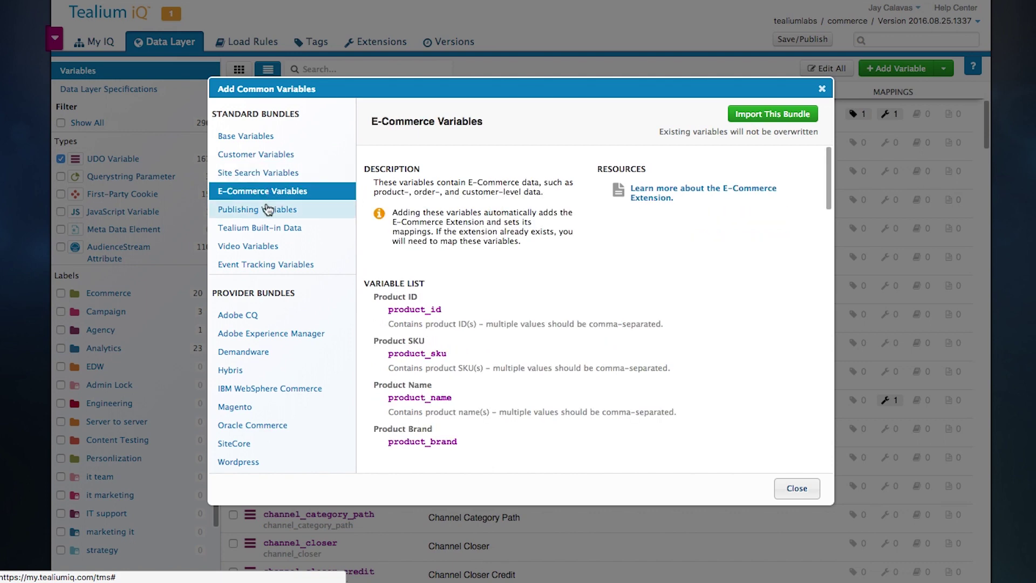
pyautogui.click(268, 209)
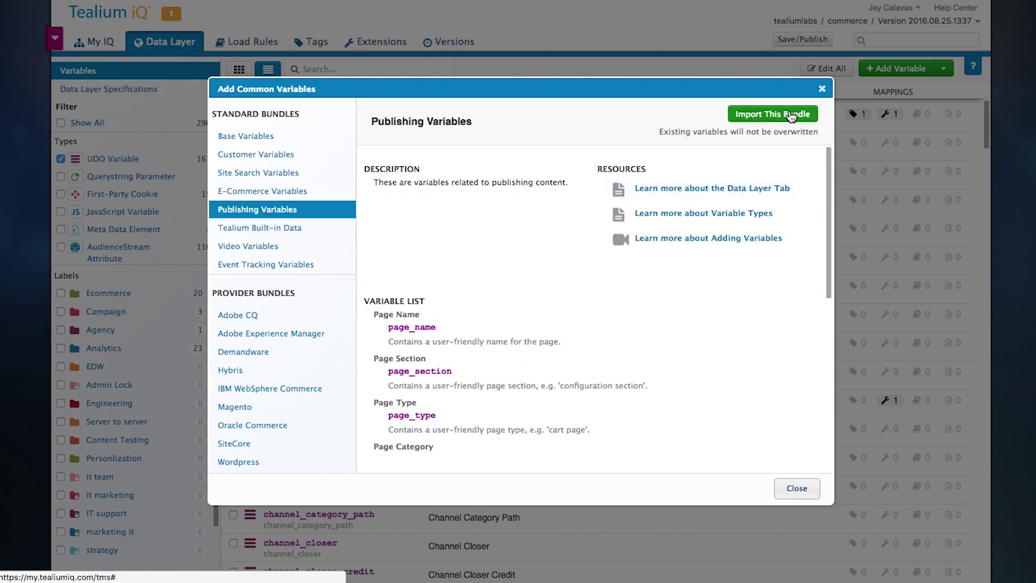
pyautogui.click(821, 86)
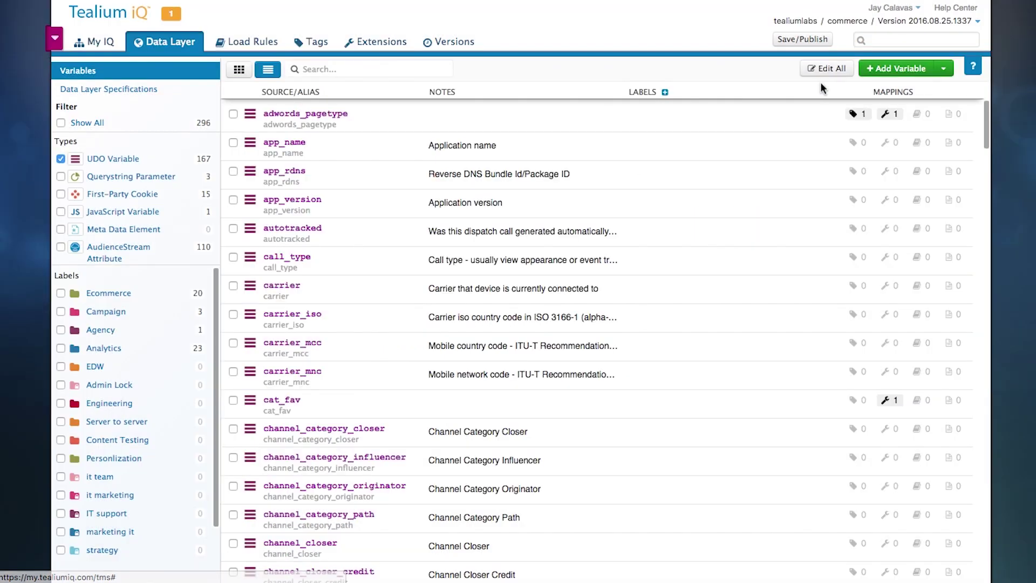
pyautogui.click(316, 41)
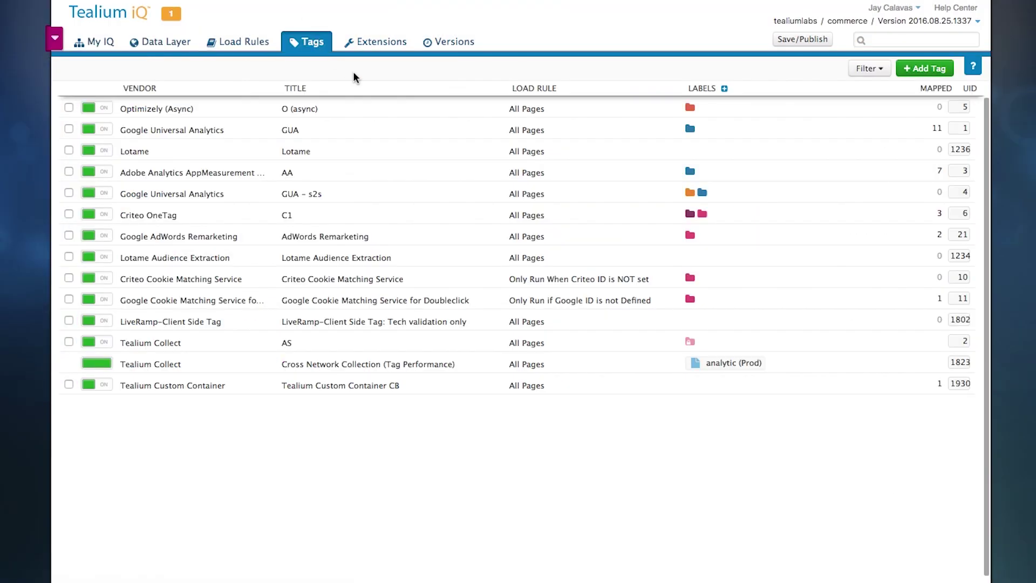
# Search the Tag Marketplace for 'google' and add the Google Analytics tag.
pyautogui.click(925, 69)
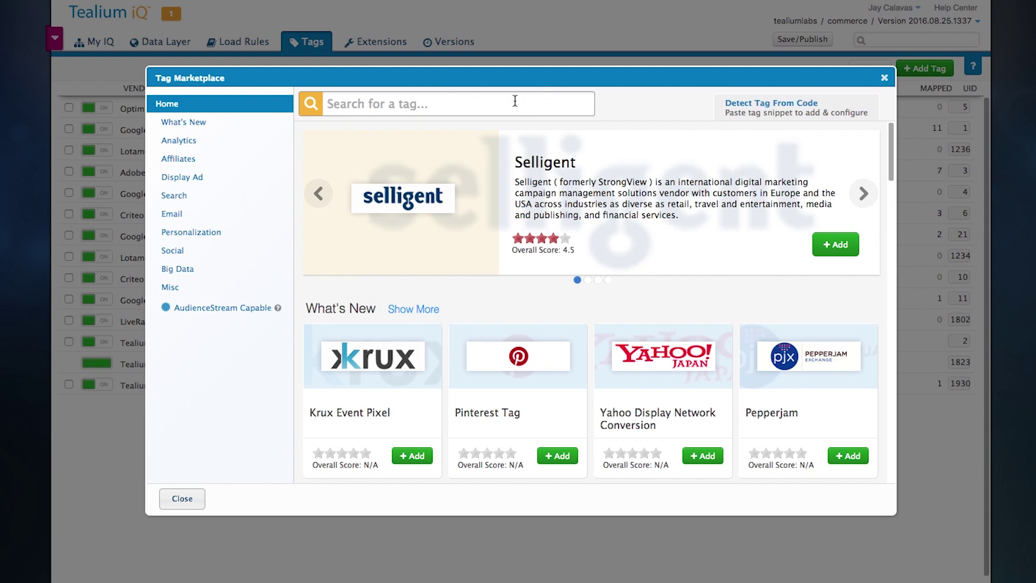
pyautogui.write('g')
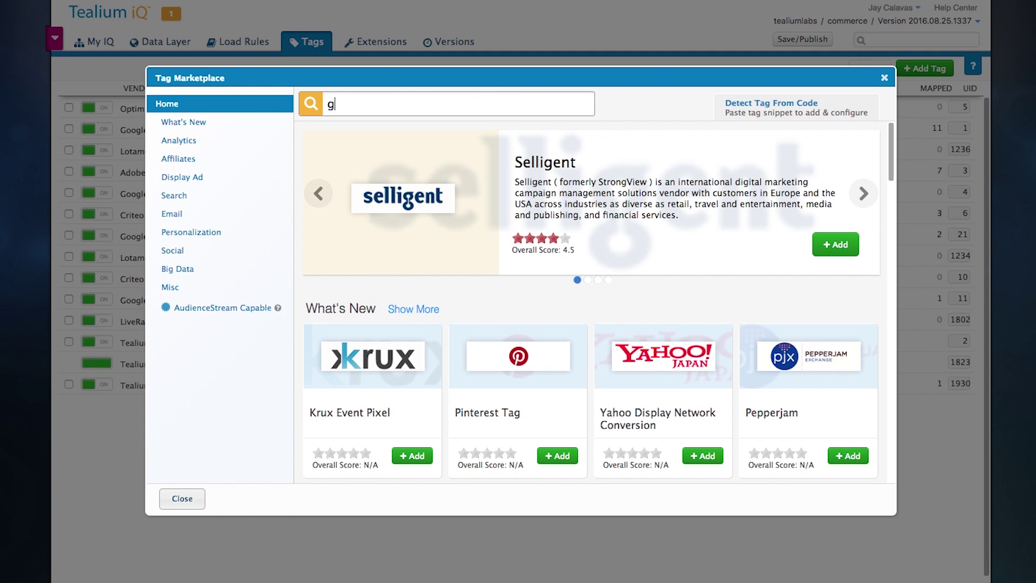
pyautogui.write('oogle')
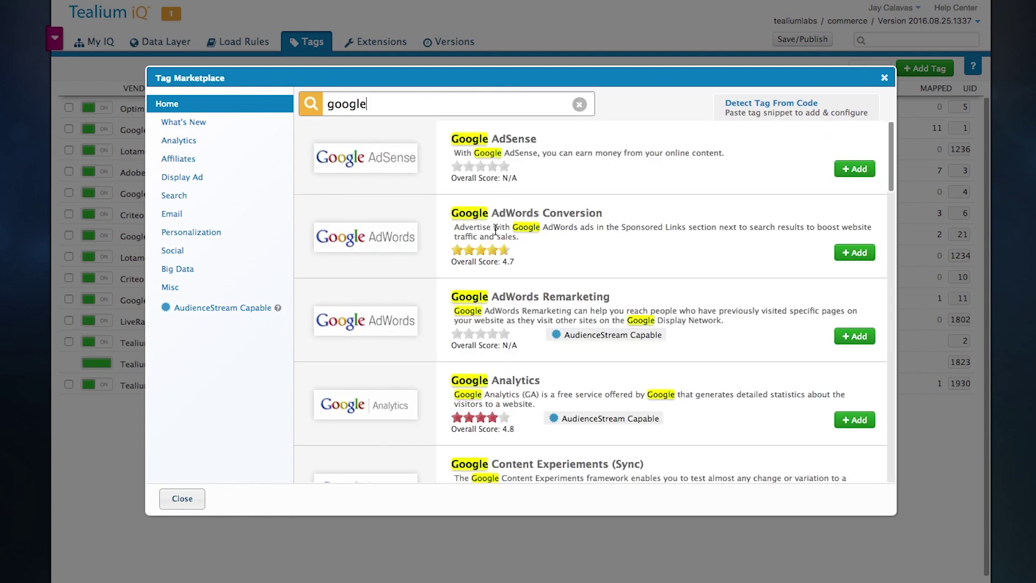
pyautogui.scroll(-3, 656, 286)
pyautogui.click(853, 327)
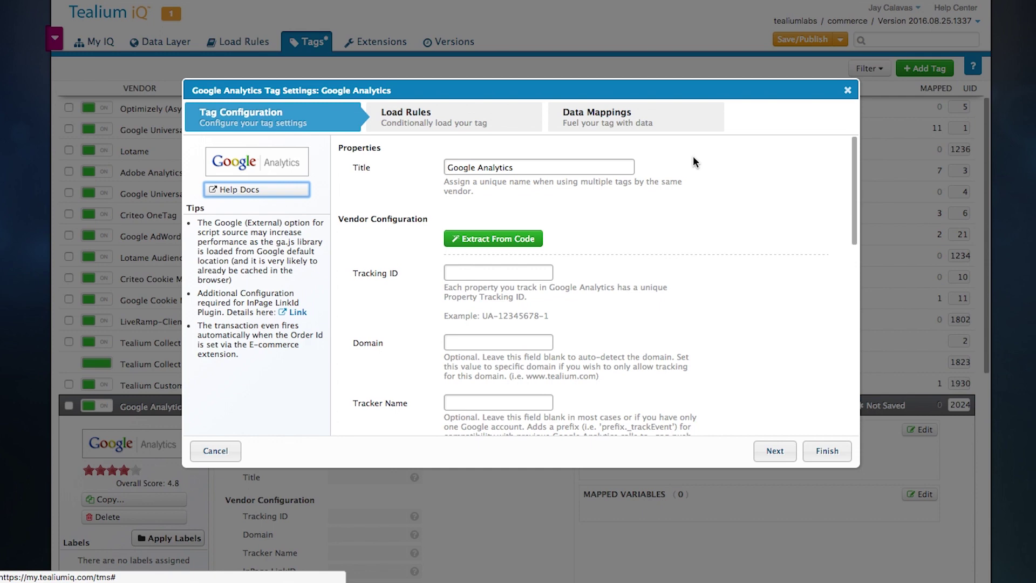
# Try Extract From Code for the Tracking ID, then keep Load on All Pages as the load rule.
pyautogui.click(473, 274)
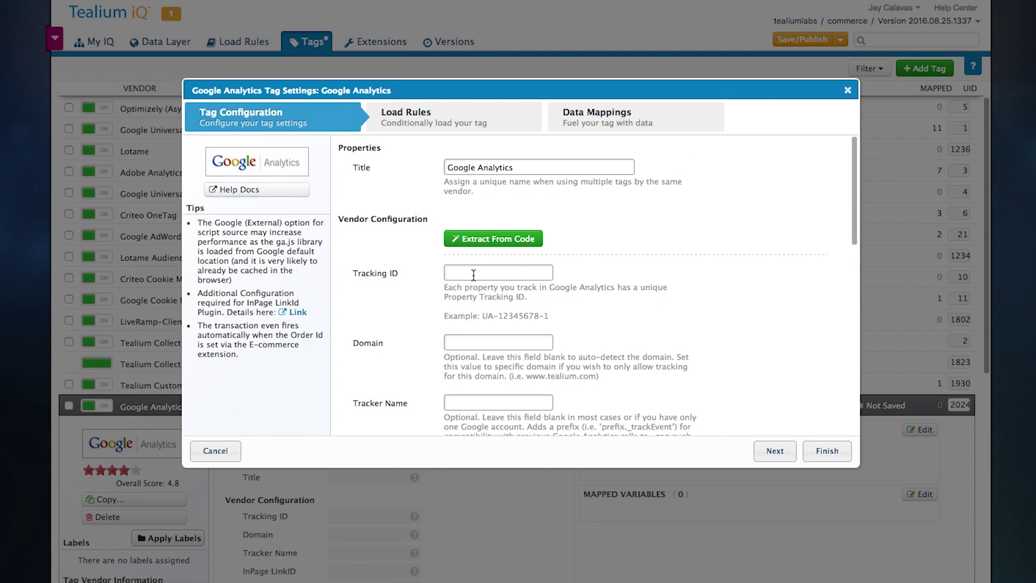
pyautogui.click(498, 246)
pyautogui.click(460, 127)
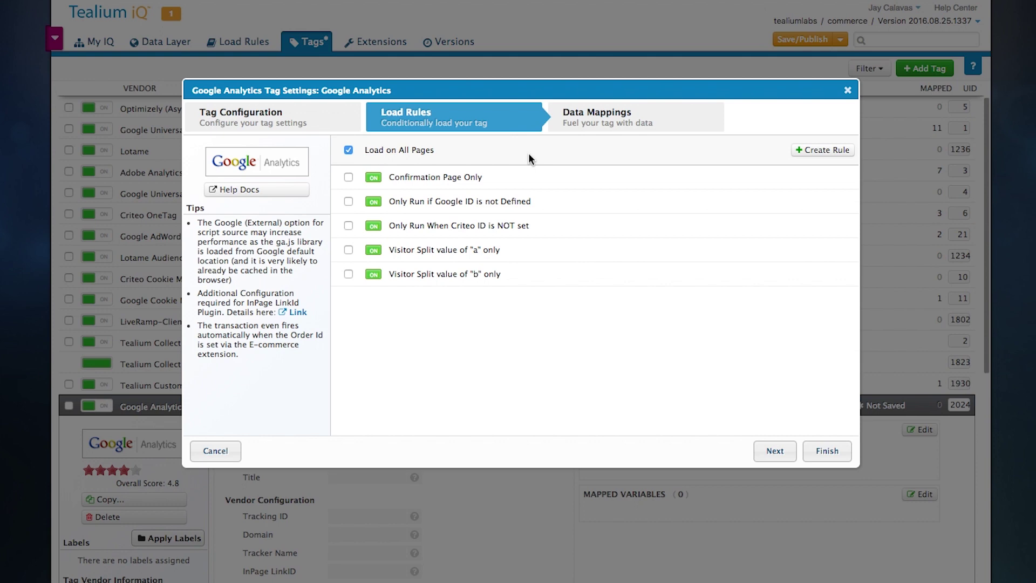
# Map page_name to the Page Name (Override Default) destination, ga_pageOverride, and finish the tag.
pyautogui.click(611, 117)
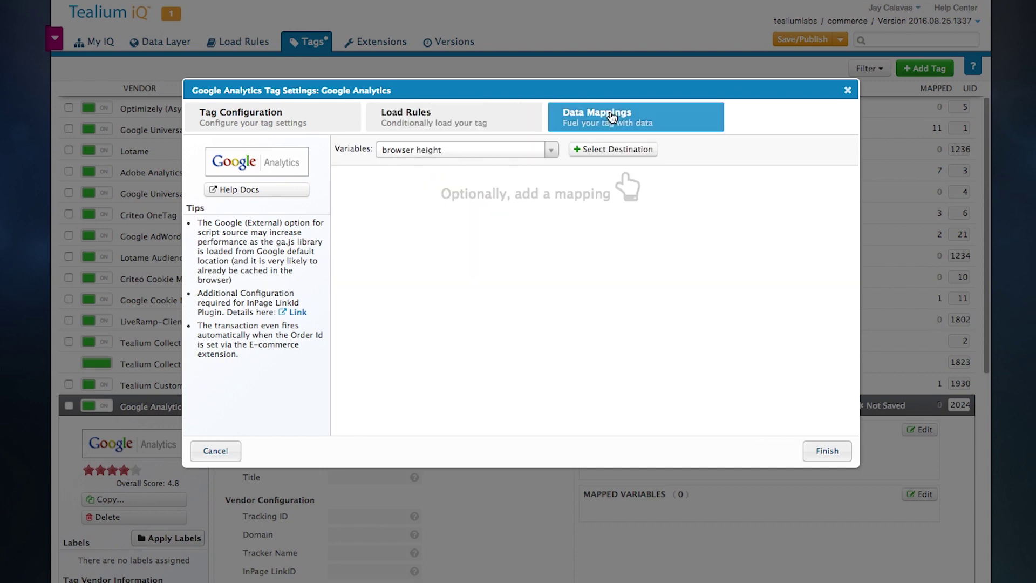
pyautogui.click(551, 155)
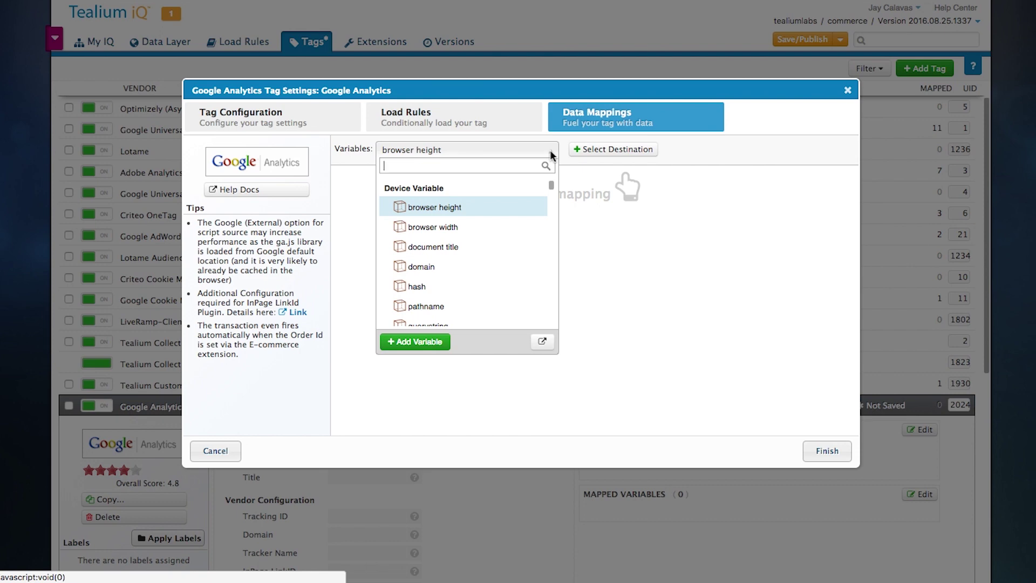
pyautogui.scroll(-3, 453, 238)
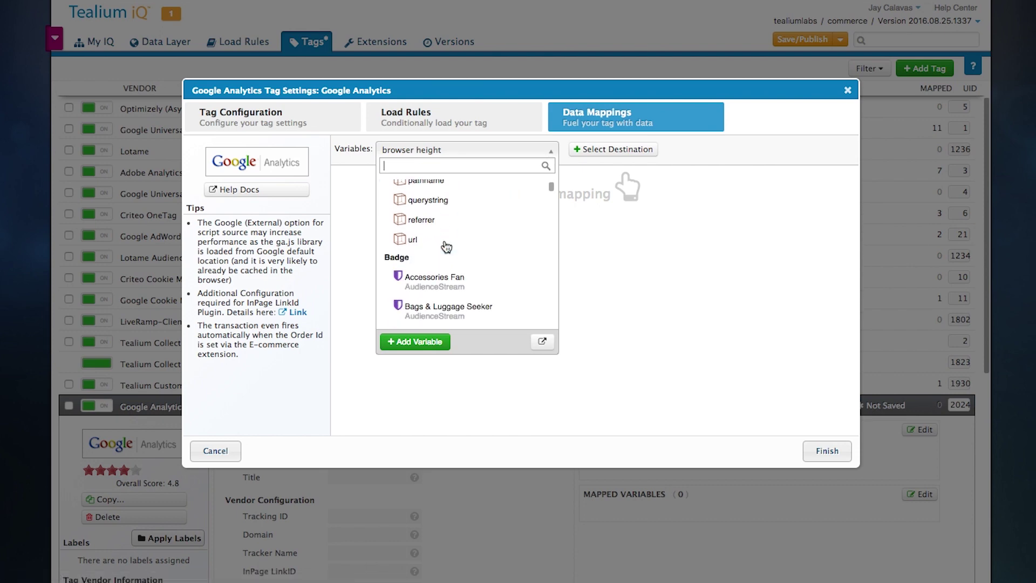
pyautogui.write('page')
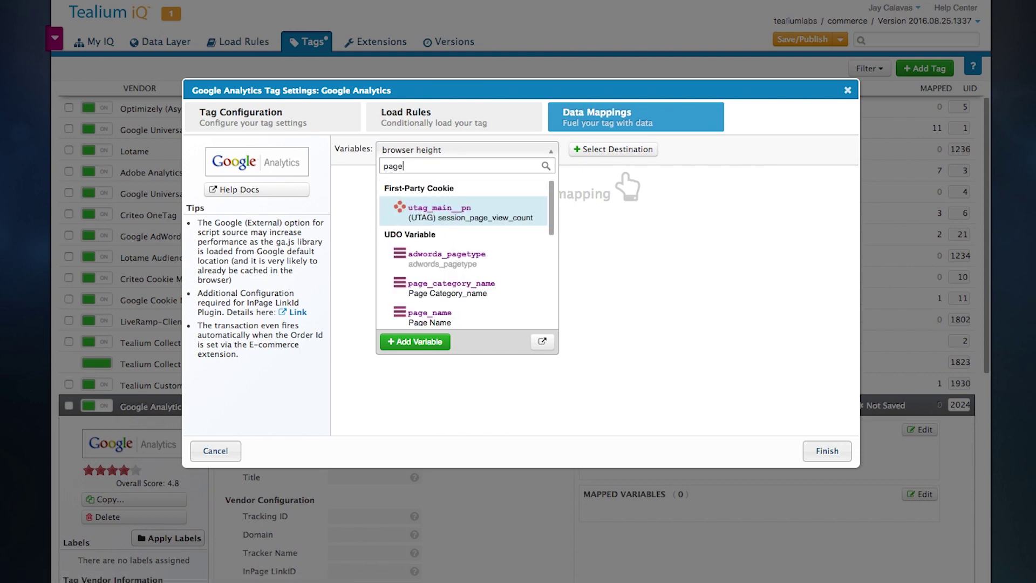
pyautogui.scroll(-1, 444, 259)
pyautogui.click(435, 291)
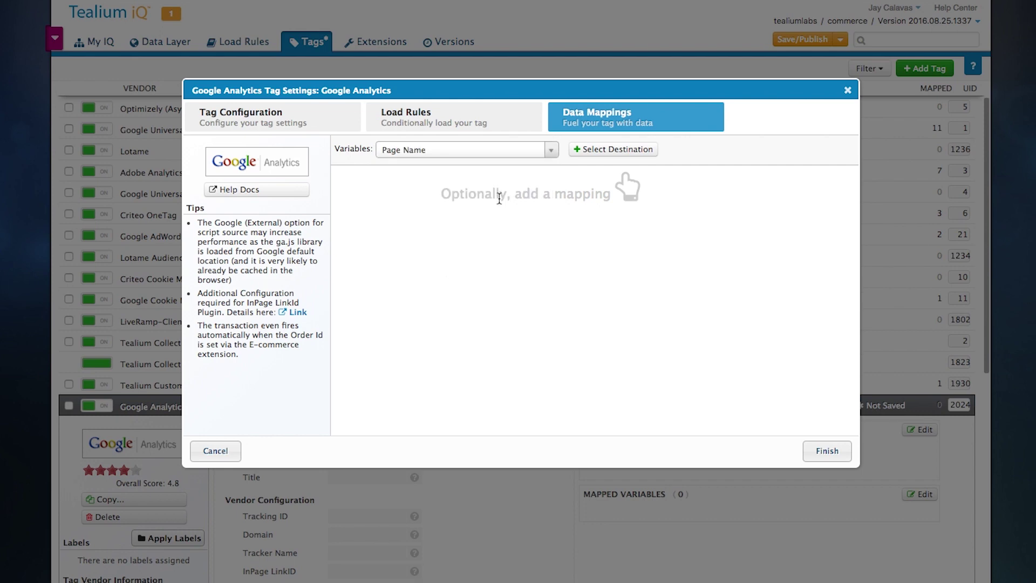
pyautogui.click(604, 149)
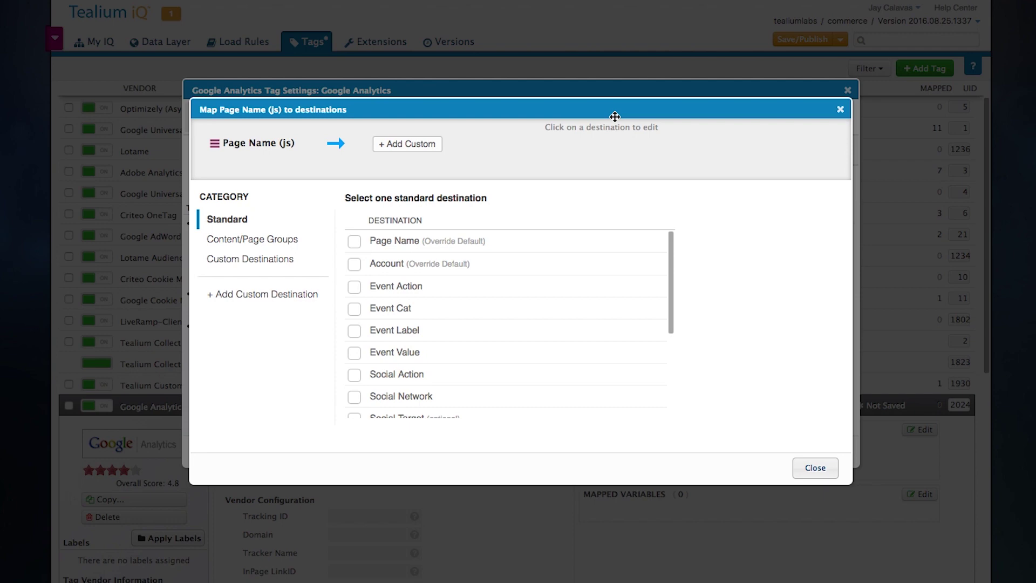
pyautogui.moveTo(617, 115); pyautogui.dragTo(638, 115)
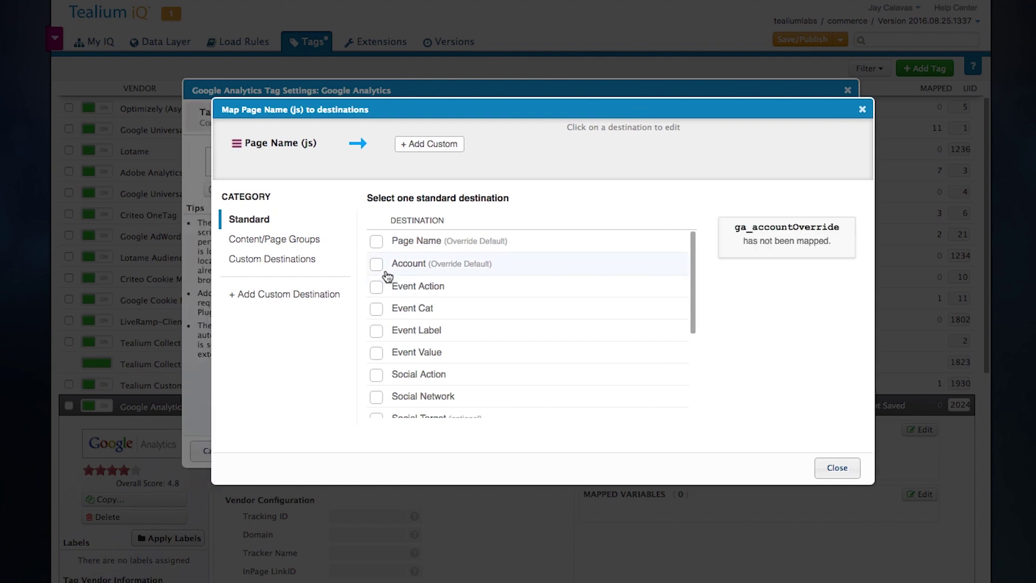
pyautogui.click(435, 247)
pyautogui.click(838, 471)
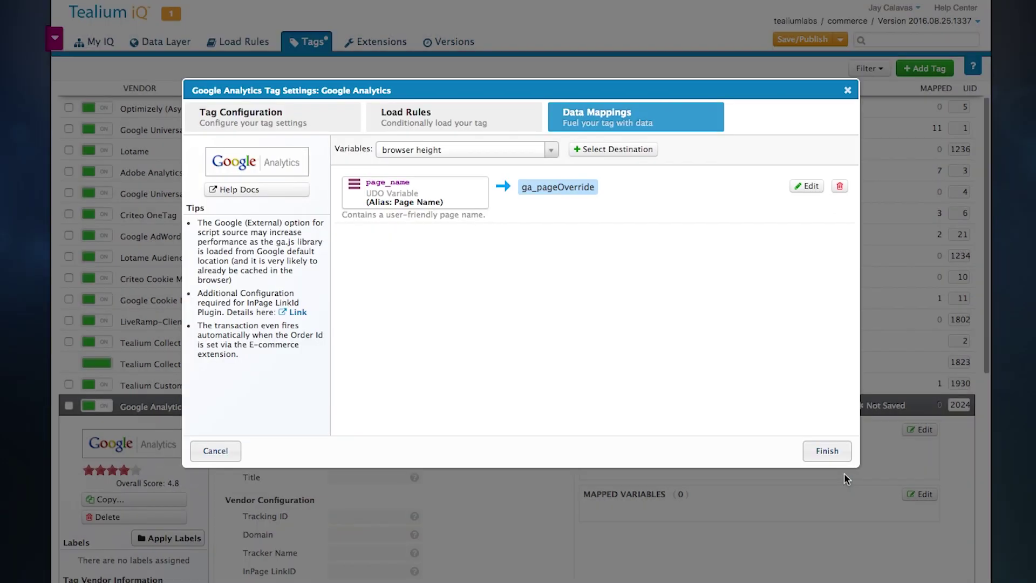
pyautogui.click(825, 451)
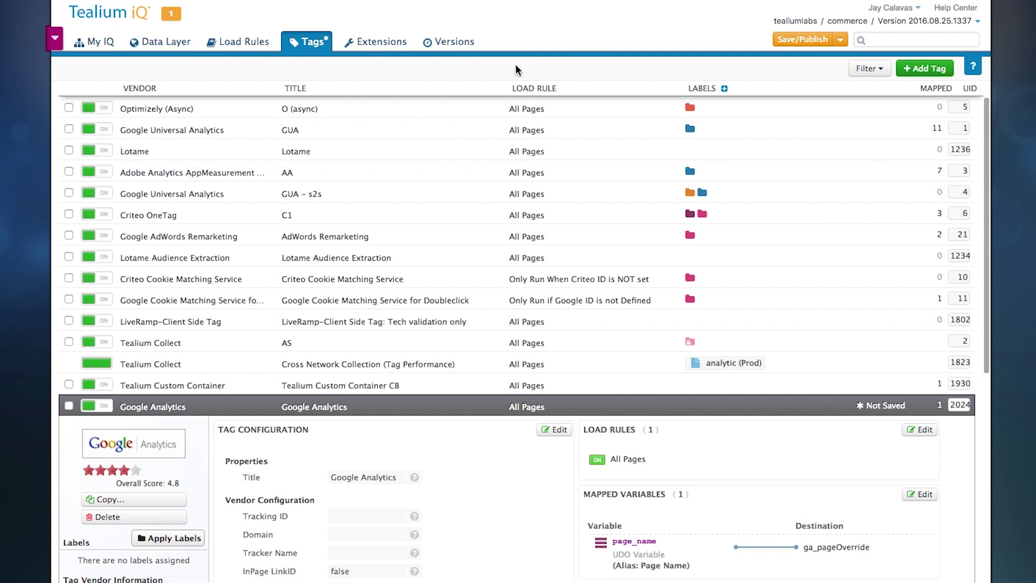
# Target Prod, QA and Dev with the note 'Added GA', then close the Save/Publish dialog unsaved.
pyautogui.click(802, 39)
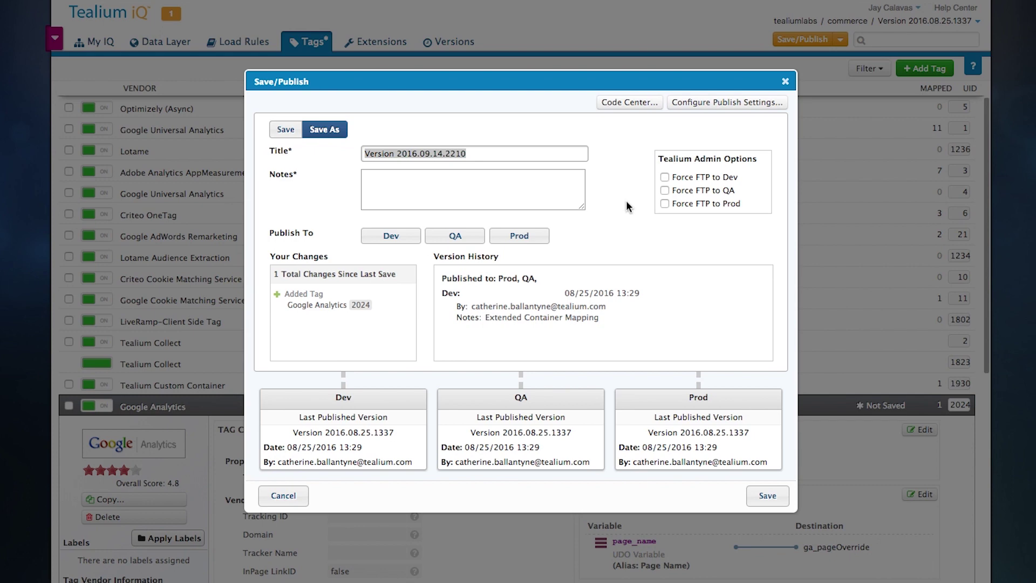
pyautogui.click(526, 239)
pyautogui.click(469, 241)
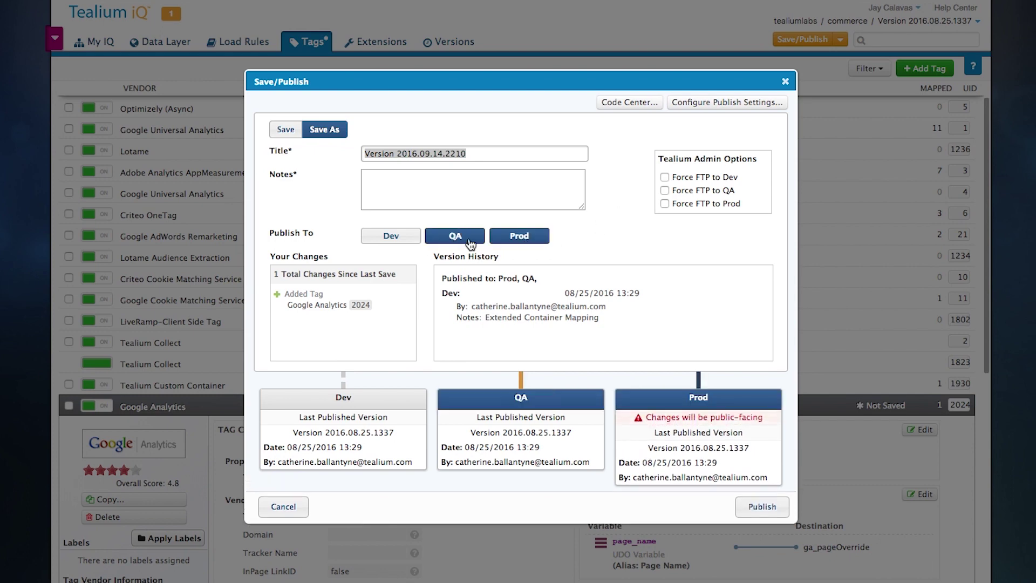
pyautogui.click(391, 235)
pyautogui.click(456, 186)
pyautogui.write('A')
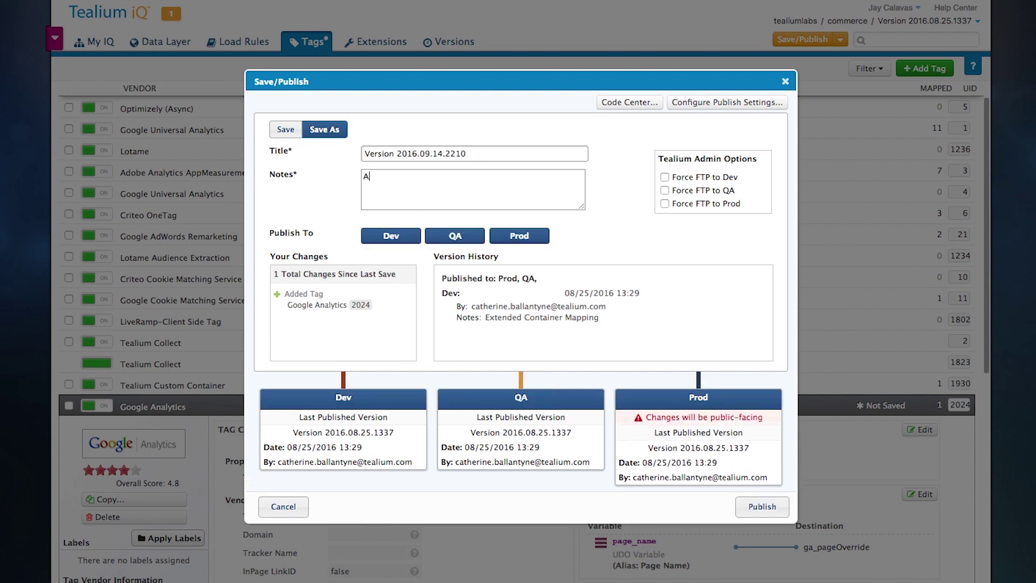
pyautogui.write('dded GA')
pyautogui.tripleClick(376, 308)
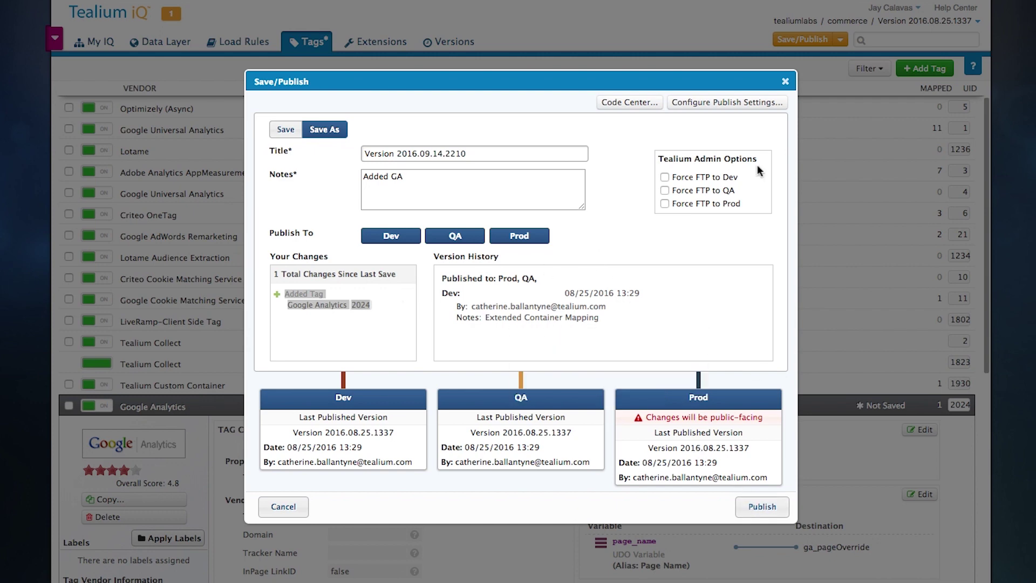
pyautogui.click(785, 84)
# Expand the detail panels for versions 1322, 1315 and 1251 on the Versions timeline.
pyautogui.click(452, 44)
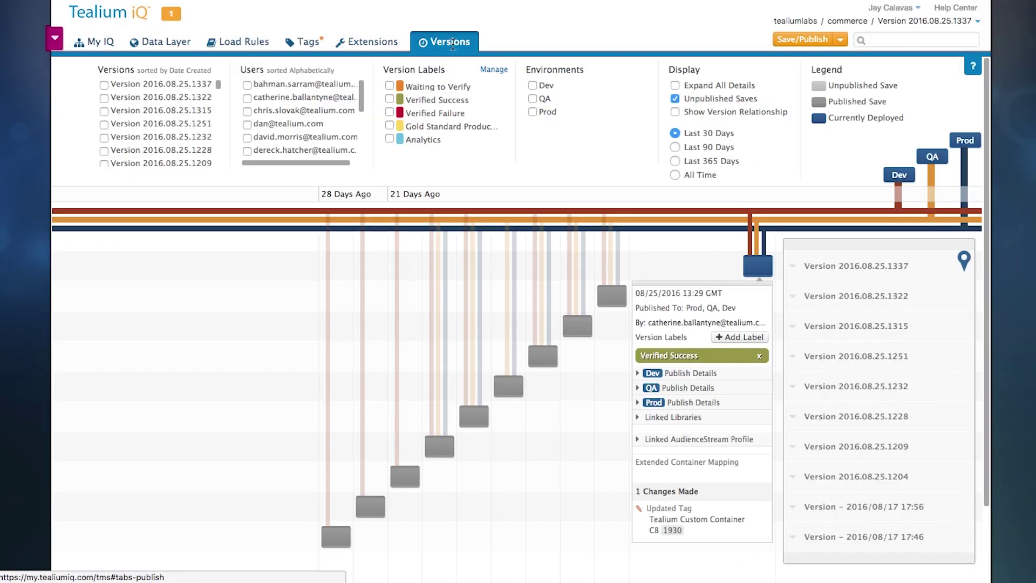
pyautogui.click(613, 295)
pyautogui.click(466, 326)
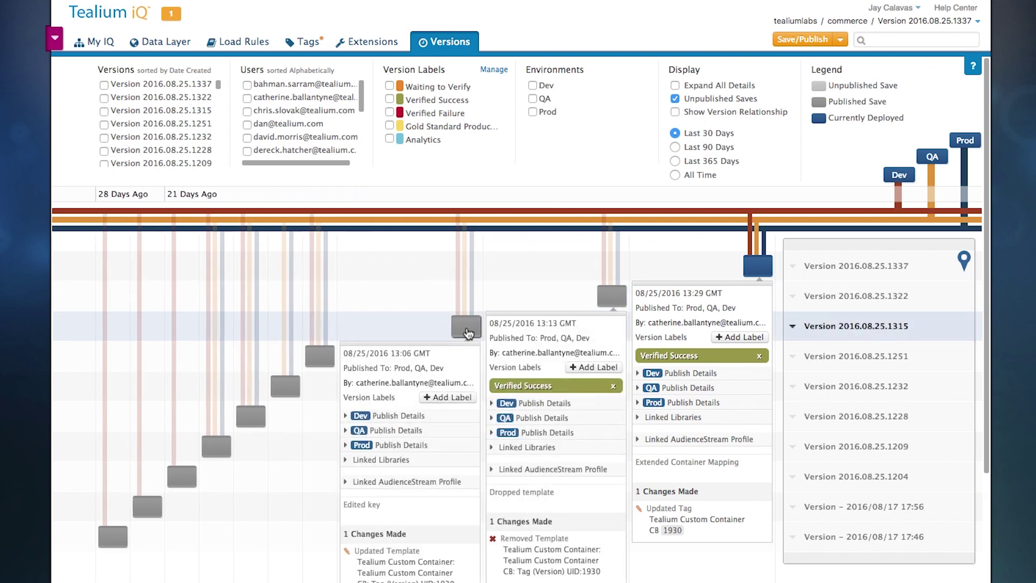
pyautogui.click(315, 356)
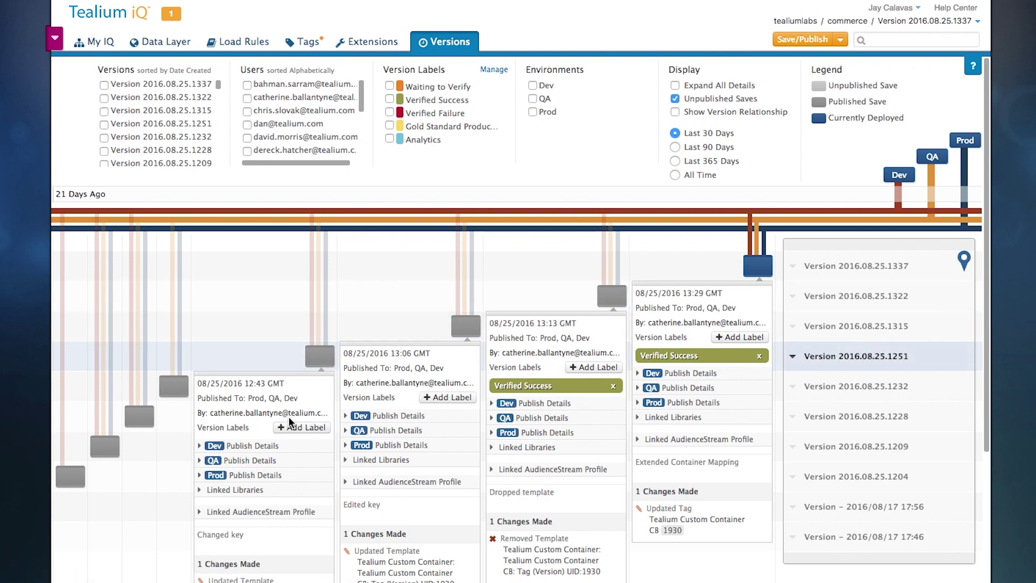
pyautogui.scroll(-3, 541, 488)
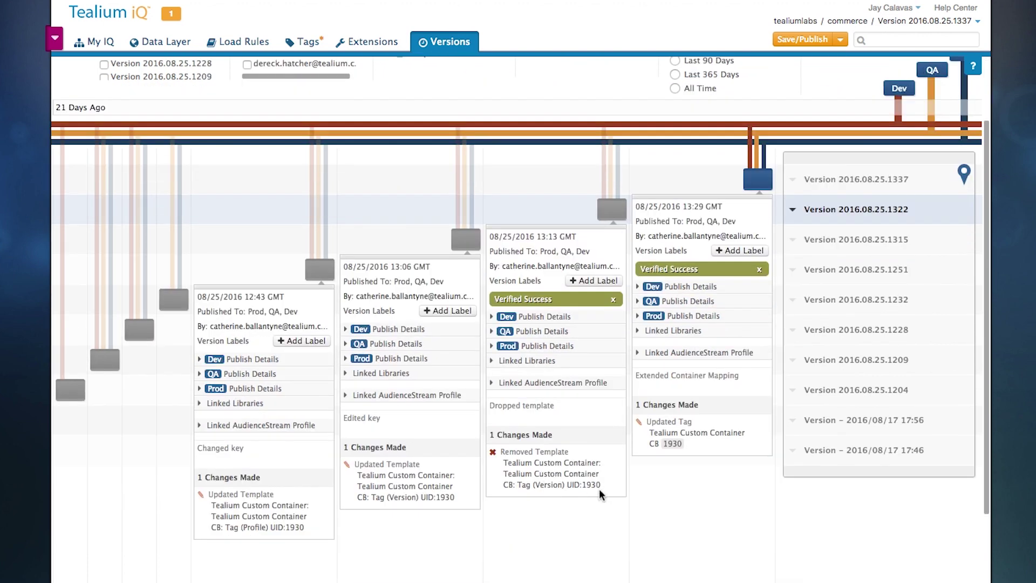
pyautogui.moveTo(603, 487); pyautogui.dragTo(492, 450)
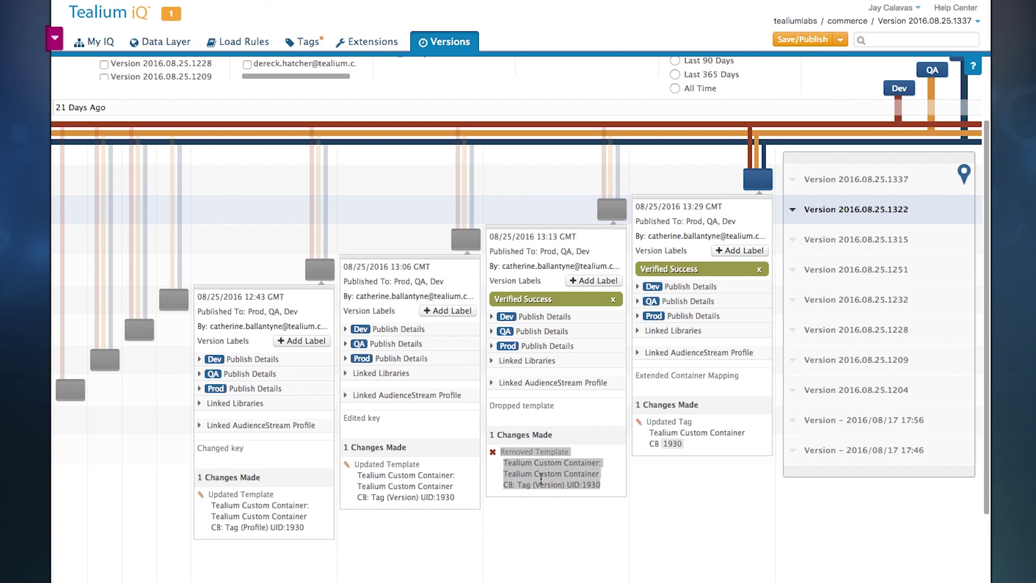
pyautogui.scroll(2, 541, 478)
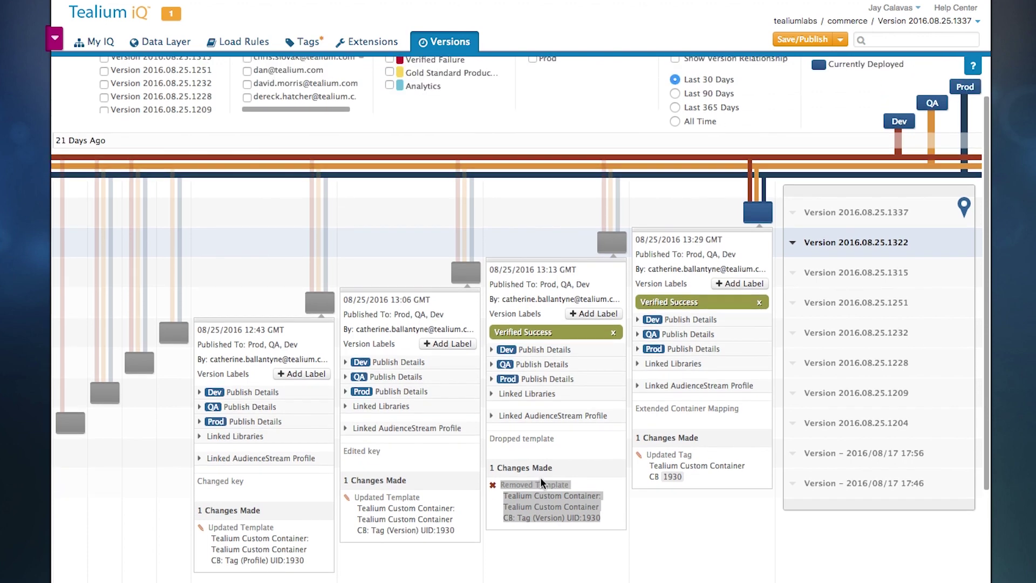
pyautogui.scroll(1, 516, 247)
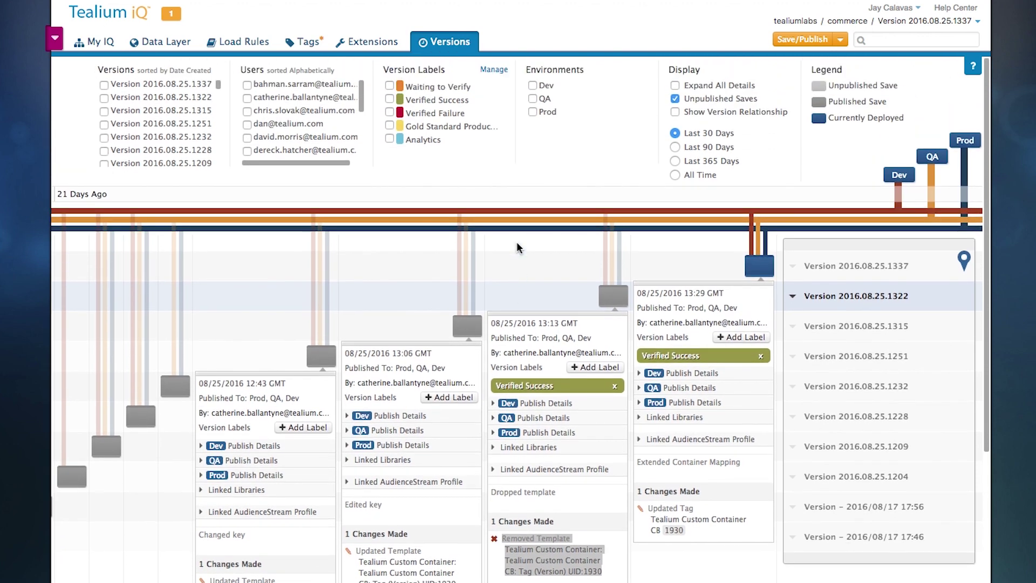
pyautogui.click(371, 42)
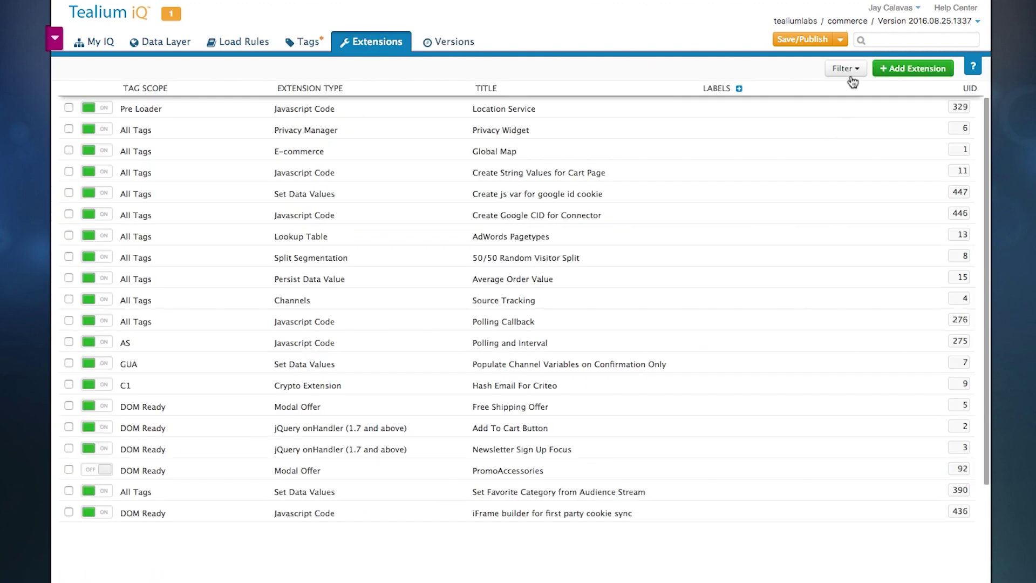
# Browse the Advanced and Privacy extension types in the Add Extension catalogue.
pyautogui.click(901, 69)
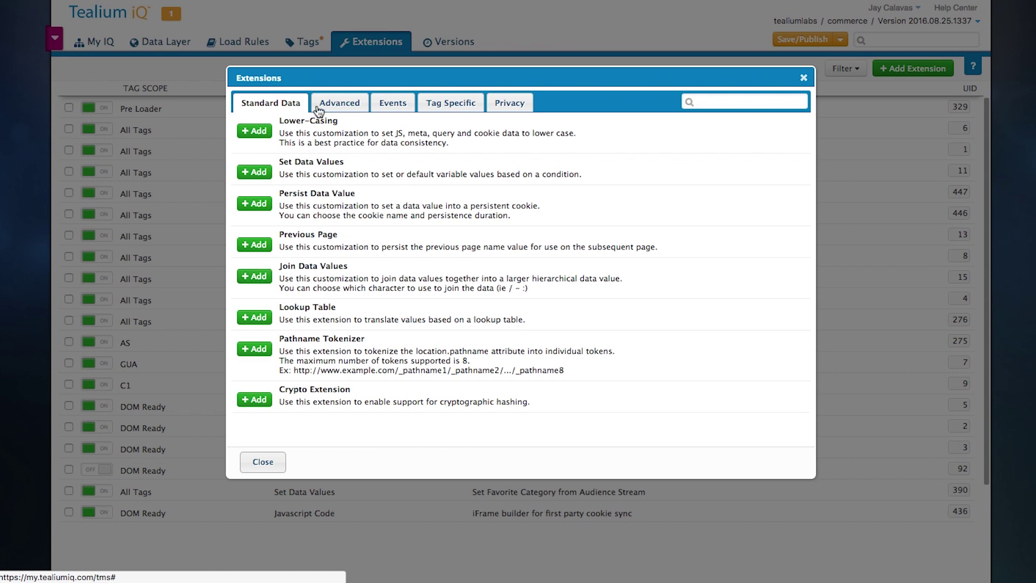
pyautogui.click(331, 101)
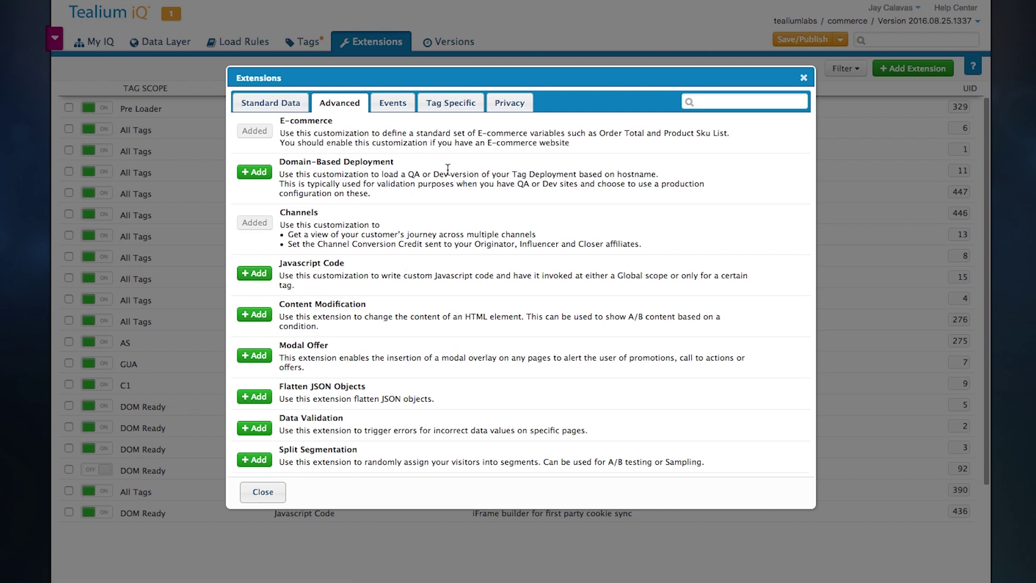
pyautogui.click(522, 101)
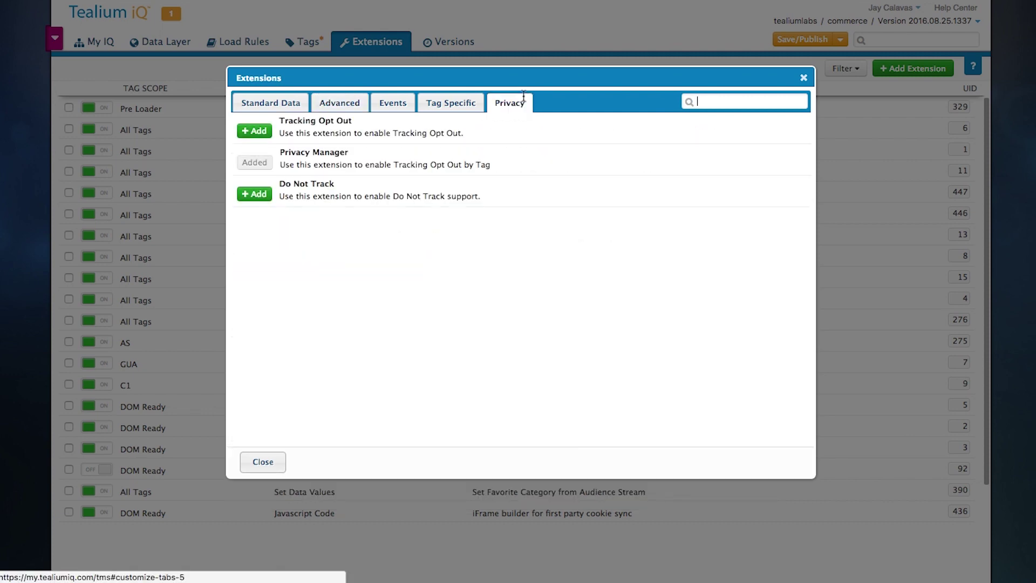